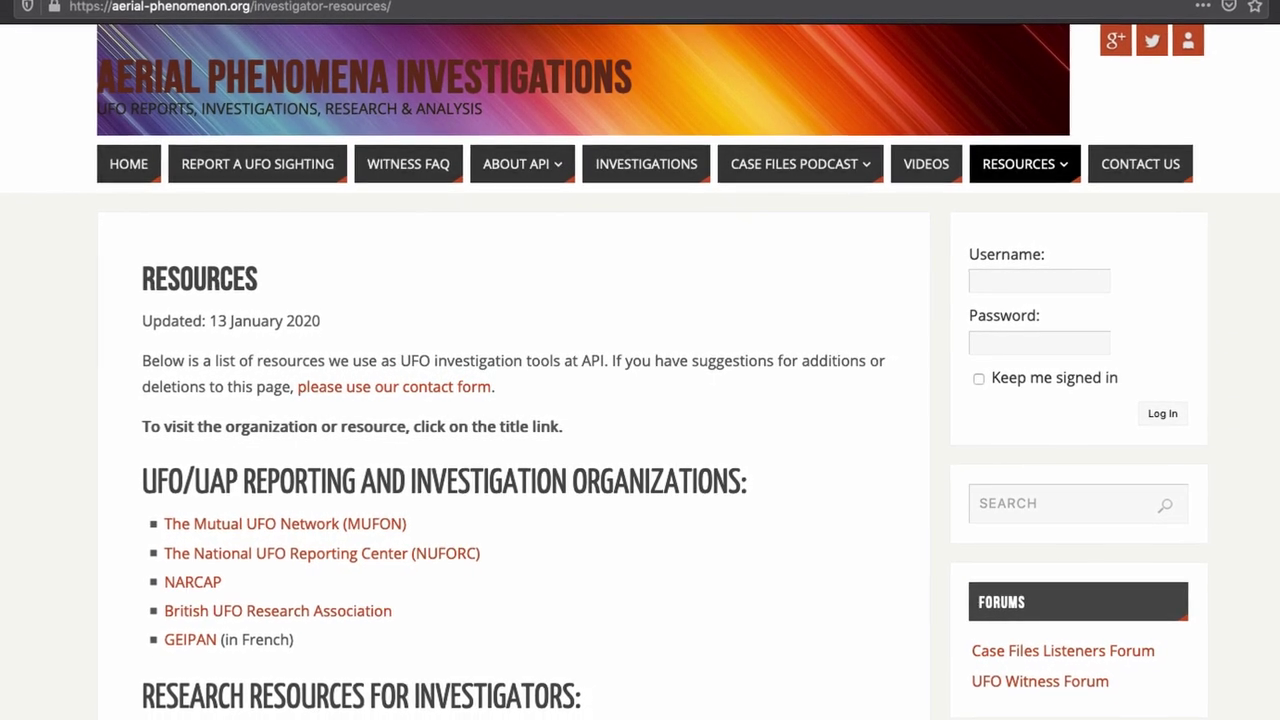
# Open the FlightRadar link from the Aviation section of the Resources menu
pyautogui.moveTo(1009, 172)
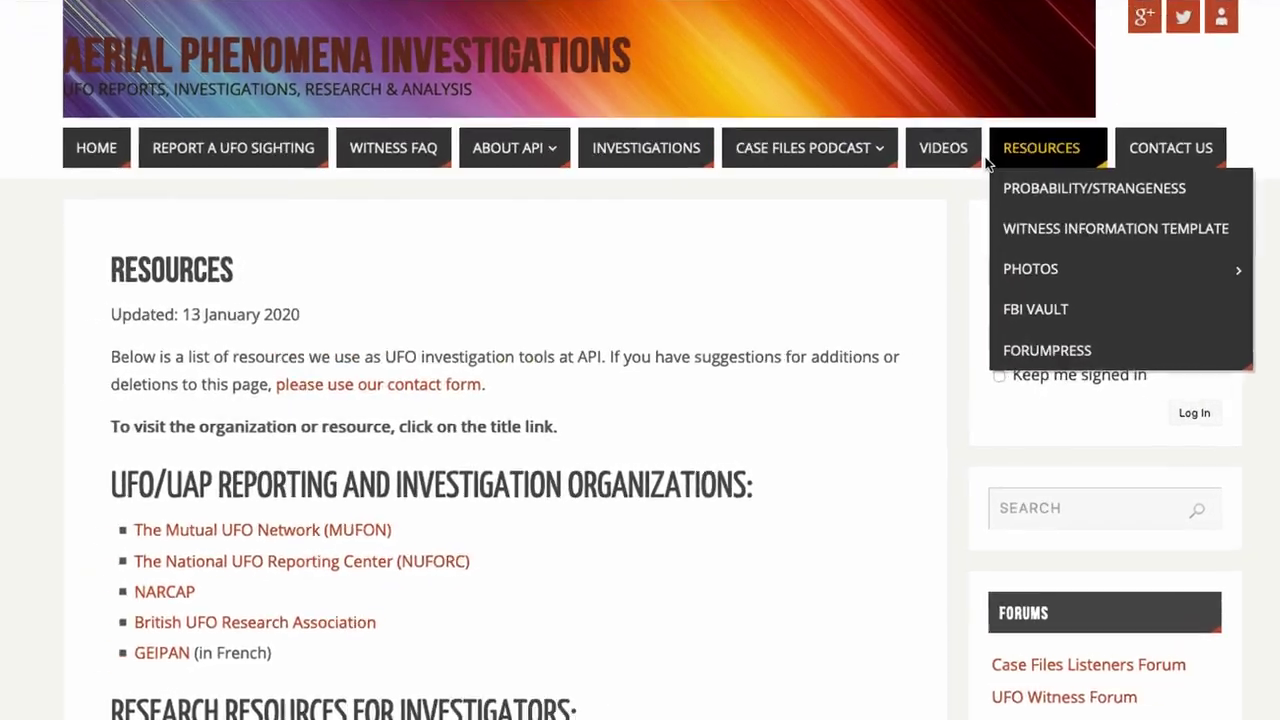
pyautogui.scroll(-1, 687, 516)
pyautogui.scroll(3, 698, 518)
pyautogui.scroll(-4, 709, 526)
pyautogui.scroll(-5, 735, 532)
pyautogui.scroll(-4, 780, 545)
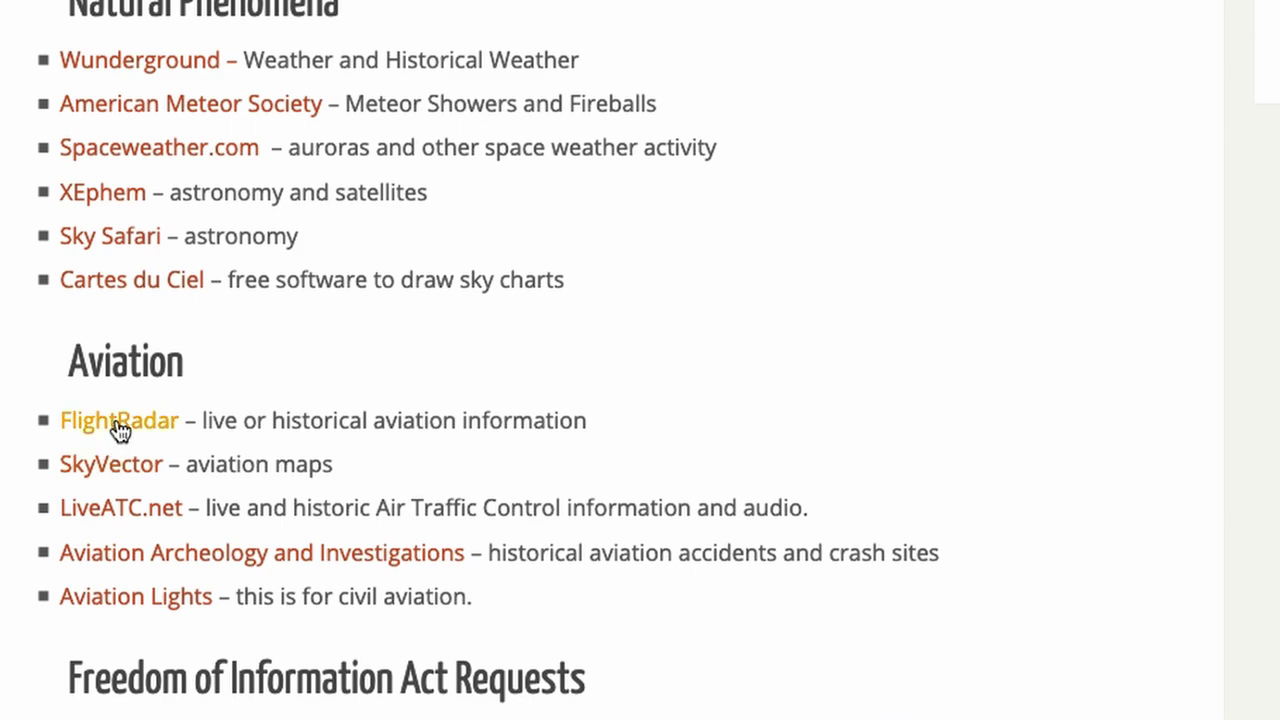
pyautogui.click(118, 424)
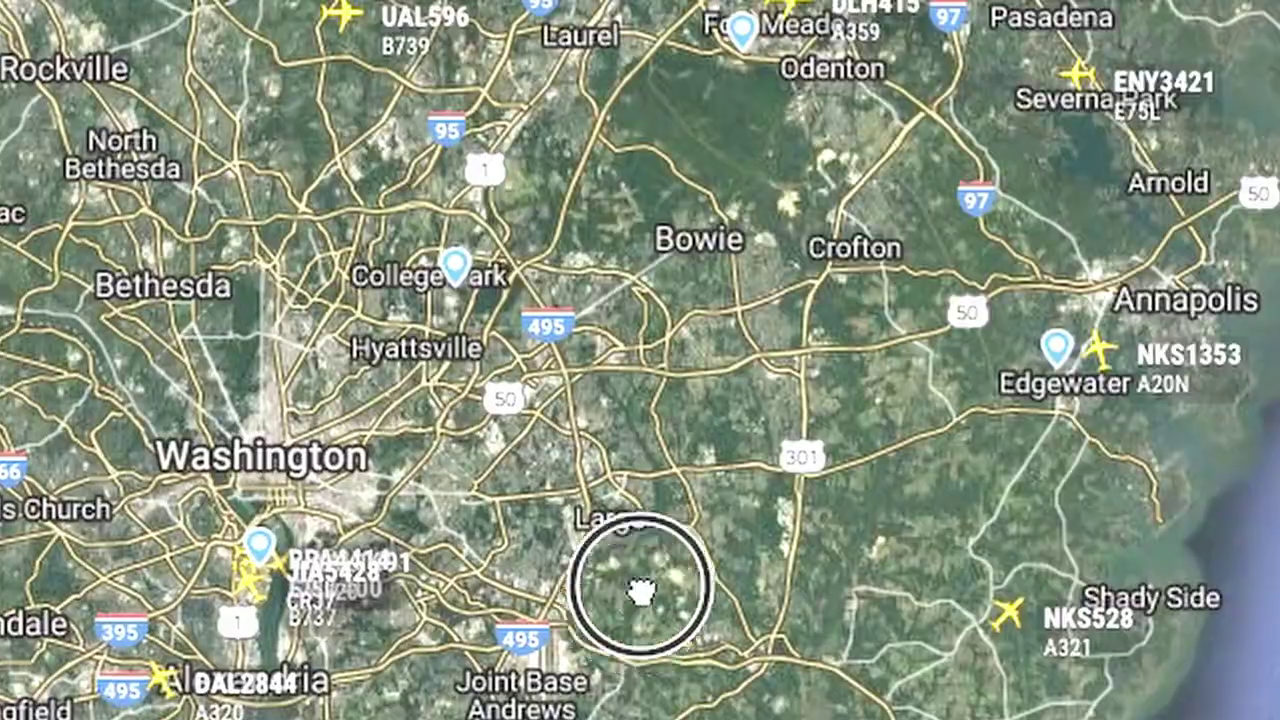
# Pan south of Washington and zoom in over Joint Base Andrews and Upper Marlboro
pyautogui.moveTo(634, 586); pyautogui.dragTo(738, 288)
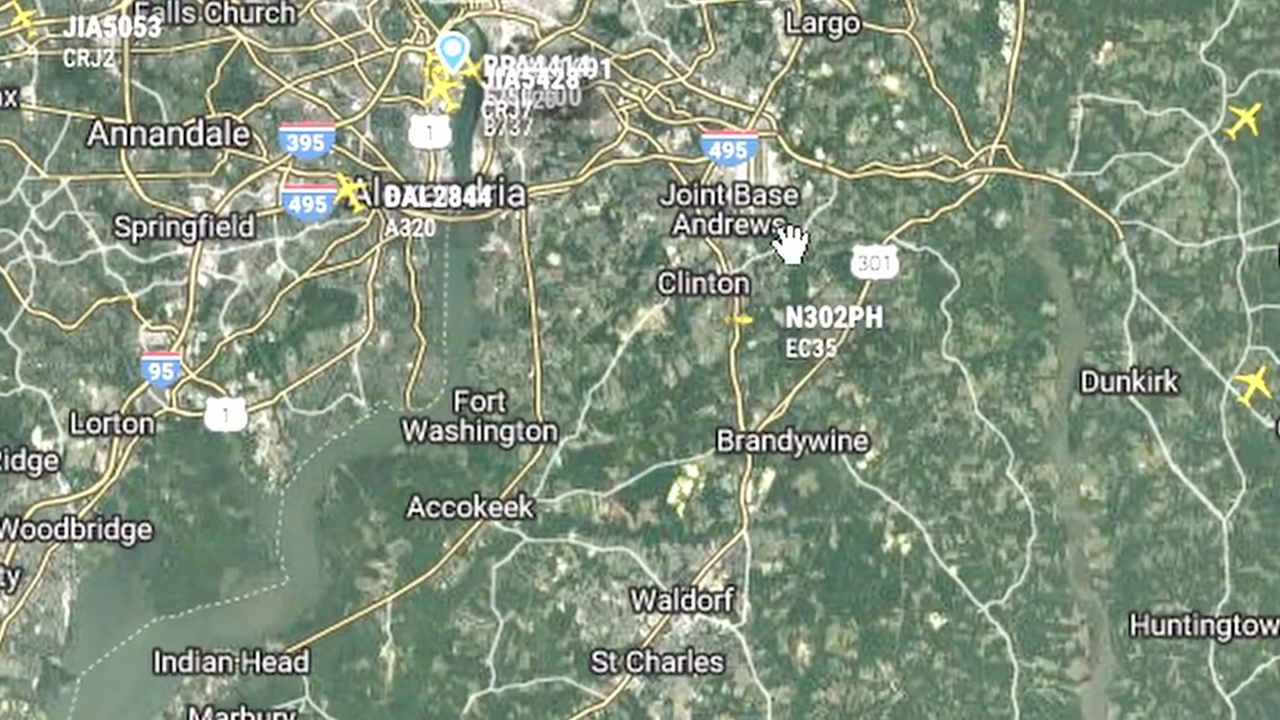
pyautogui.scroll(3, 757, 248)
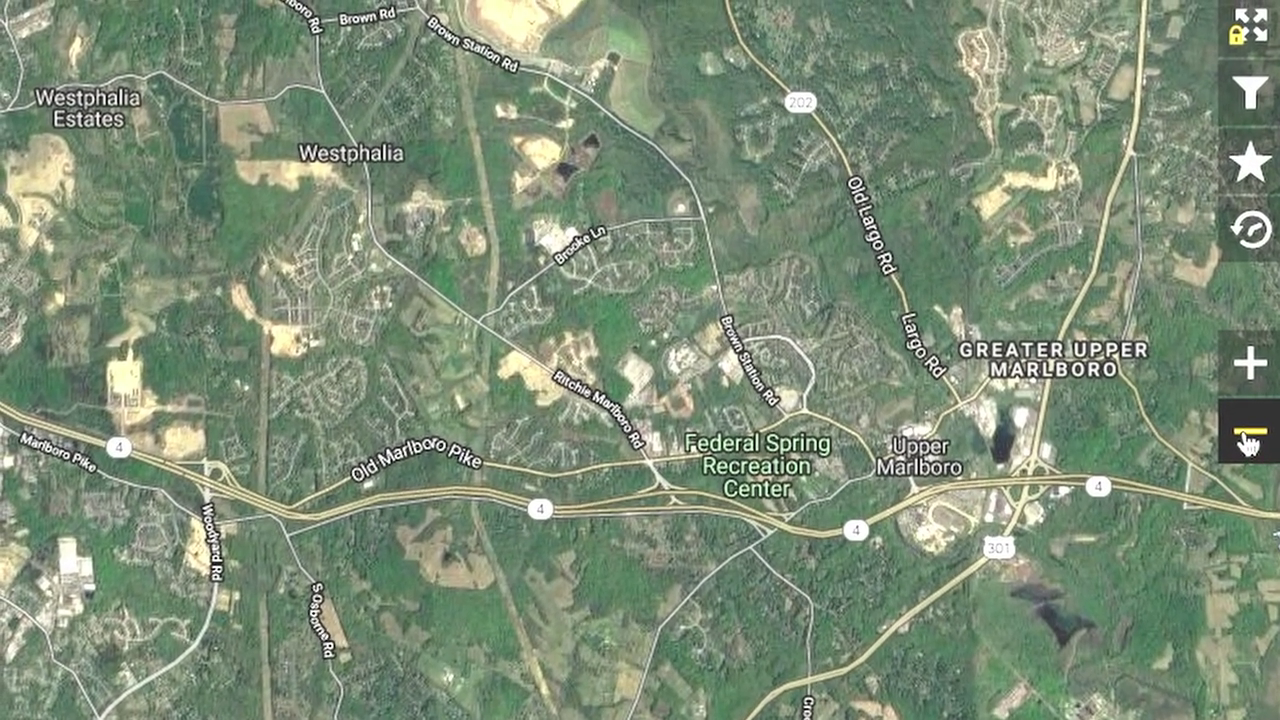
# Zoom out one level, pan east toward Annapolis, and briefly check the past searches list
pyautogui.click(1256, 450)
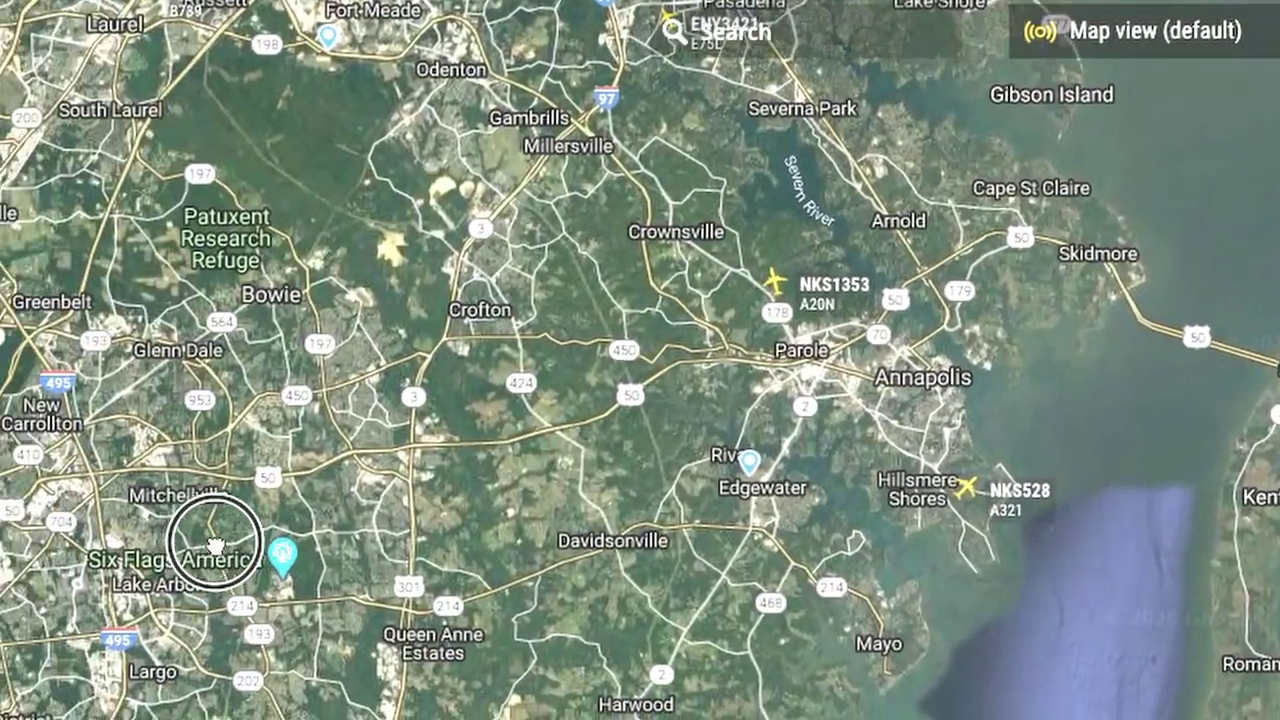
pyautogui.moveTo(214, 543); pyautogui.dragTo(302, 540)
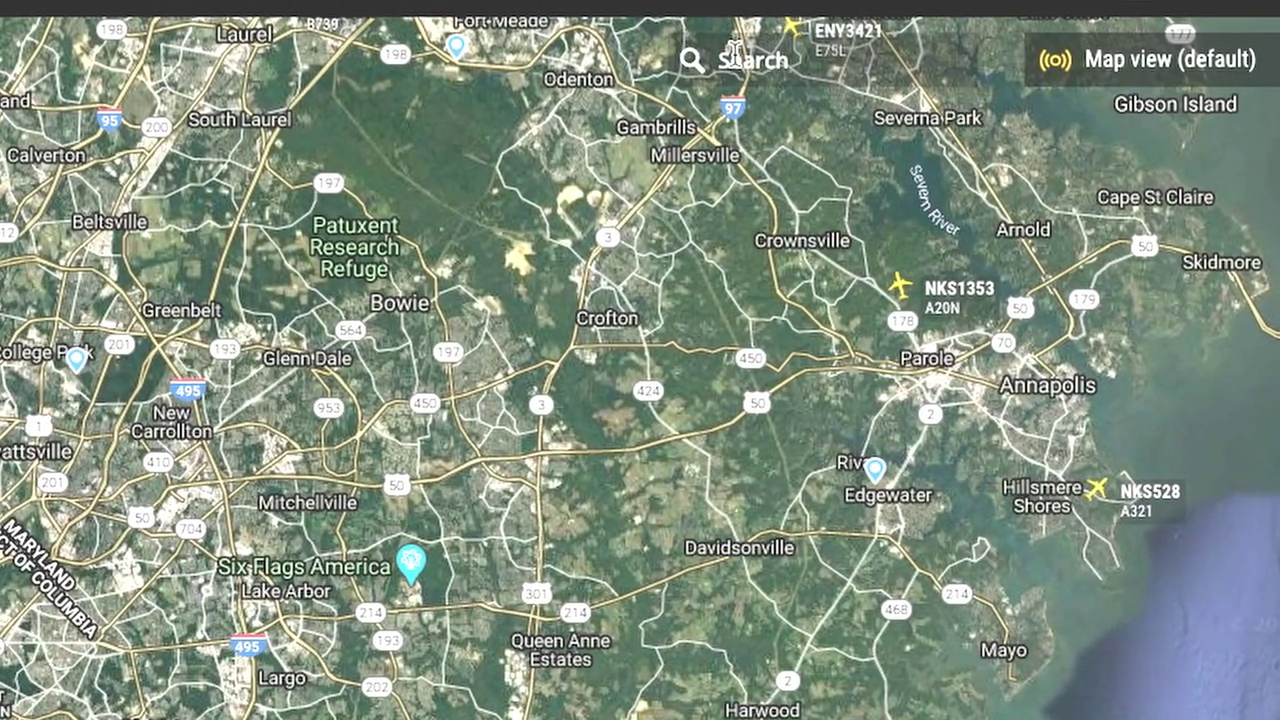
pyautogui.click(733, 55)
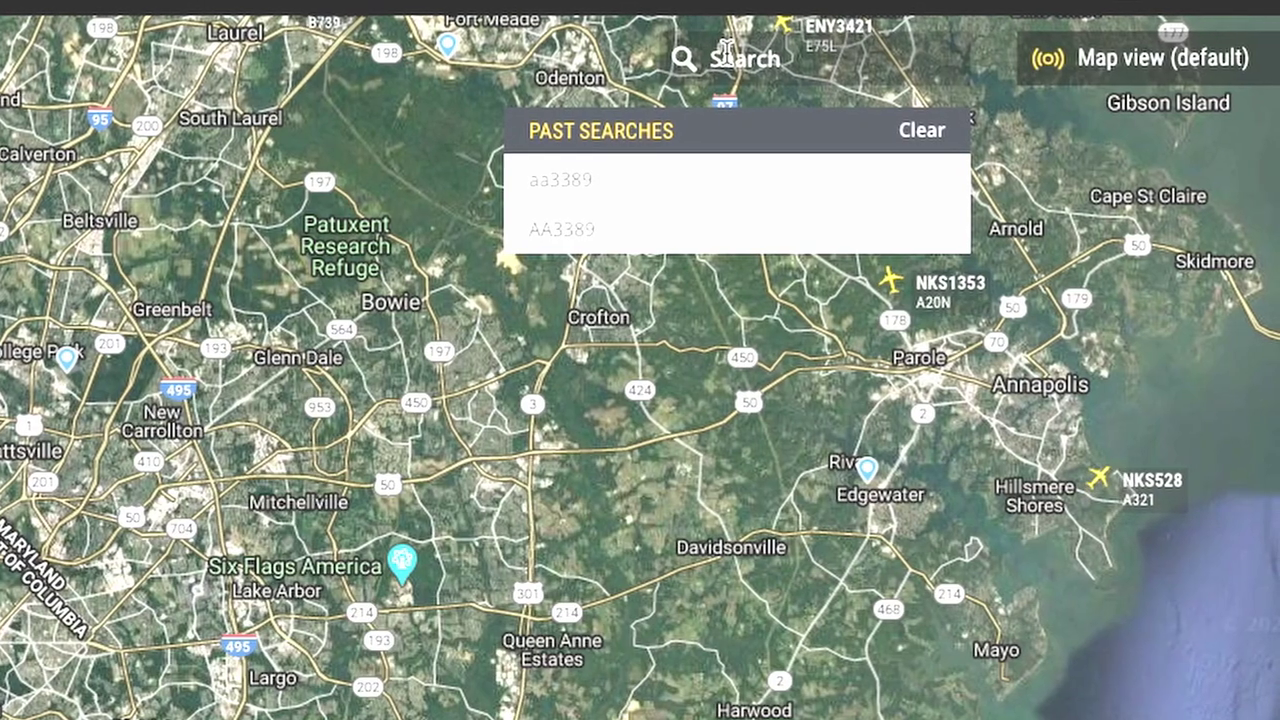
pyautogui.click(366, 172)
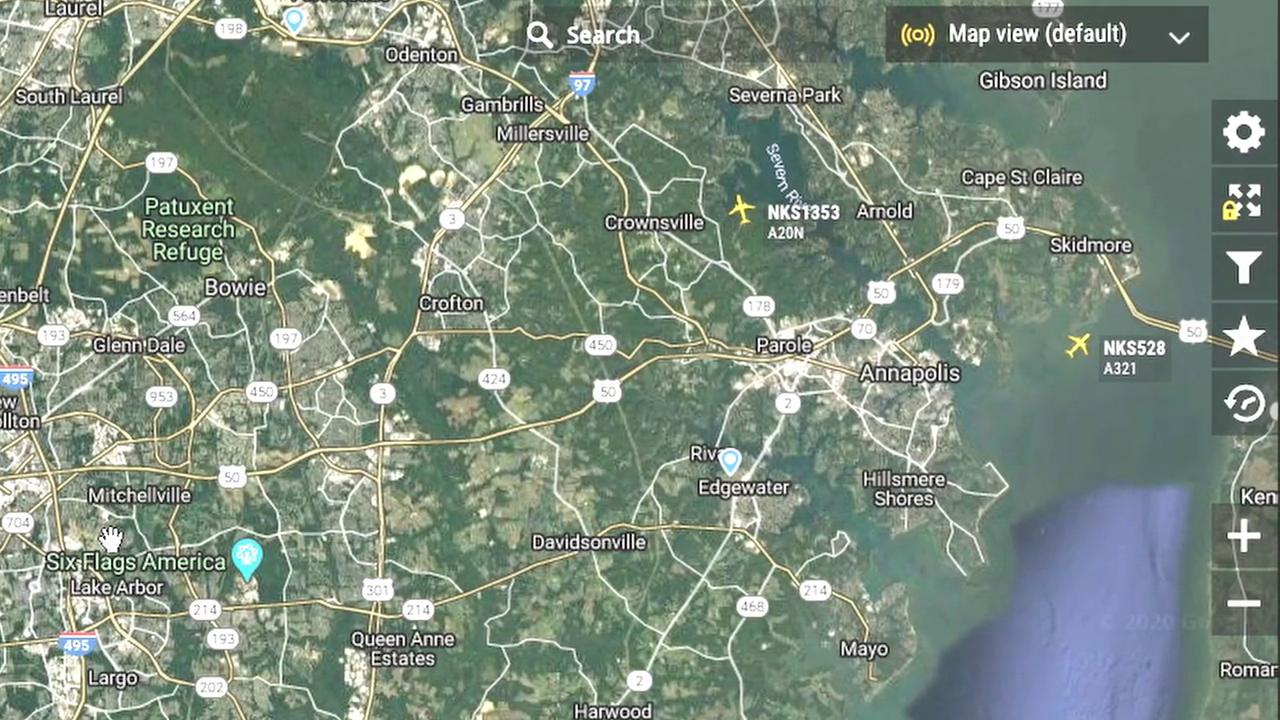
# Nudge the map down and left to frame Severna Park through Annapolis and Edgewater
pyautogui.moveTo(120, 503); pyautogui.dragTo(88, 578)
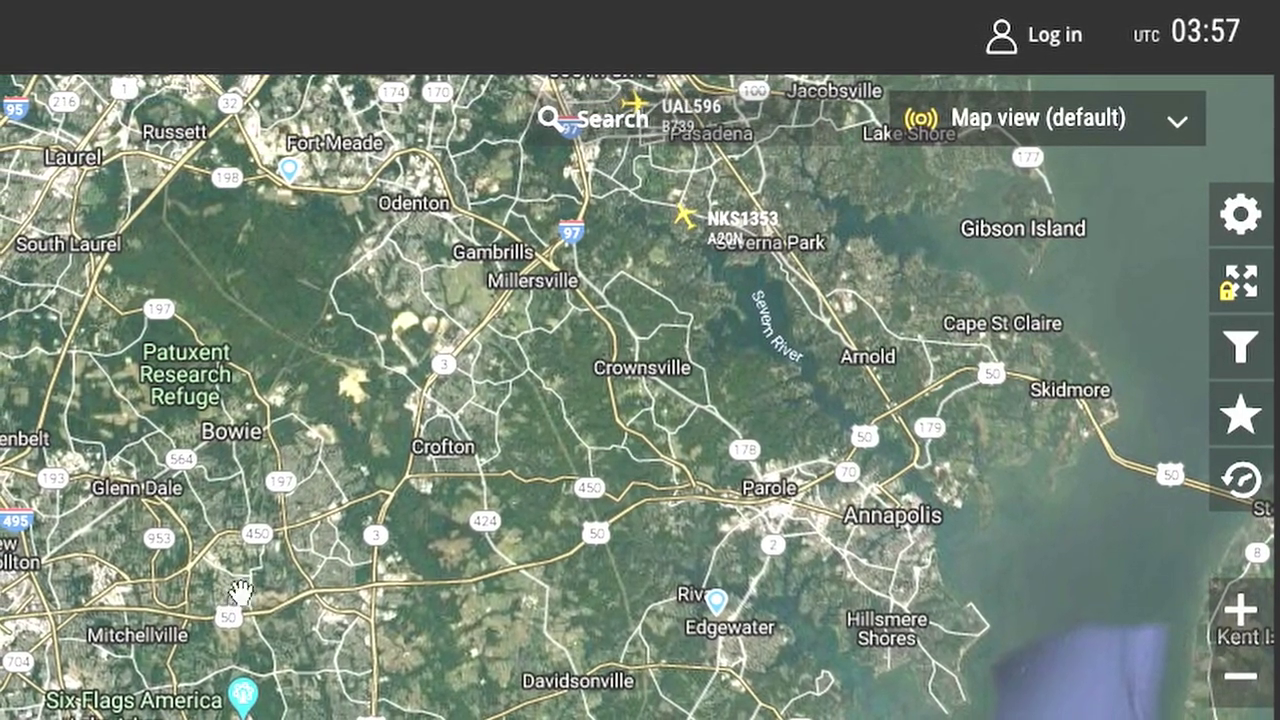
# Sign in and bring up playback settings at Mar 05, 2020, 00:00 UTC, 12x
pyautogui.click(1065, 38)
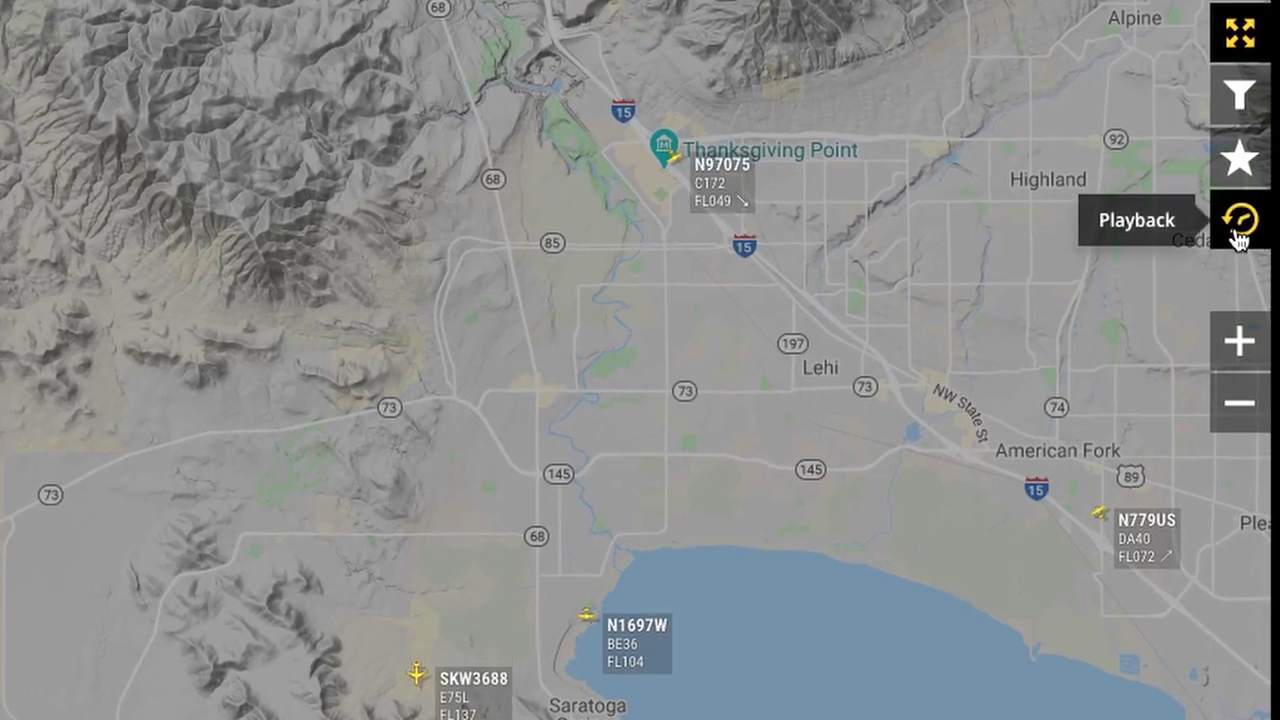
pyautogui.click(1238, 225)
pyautogui.click(1028, 214)
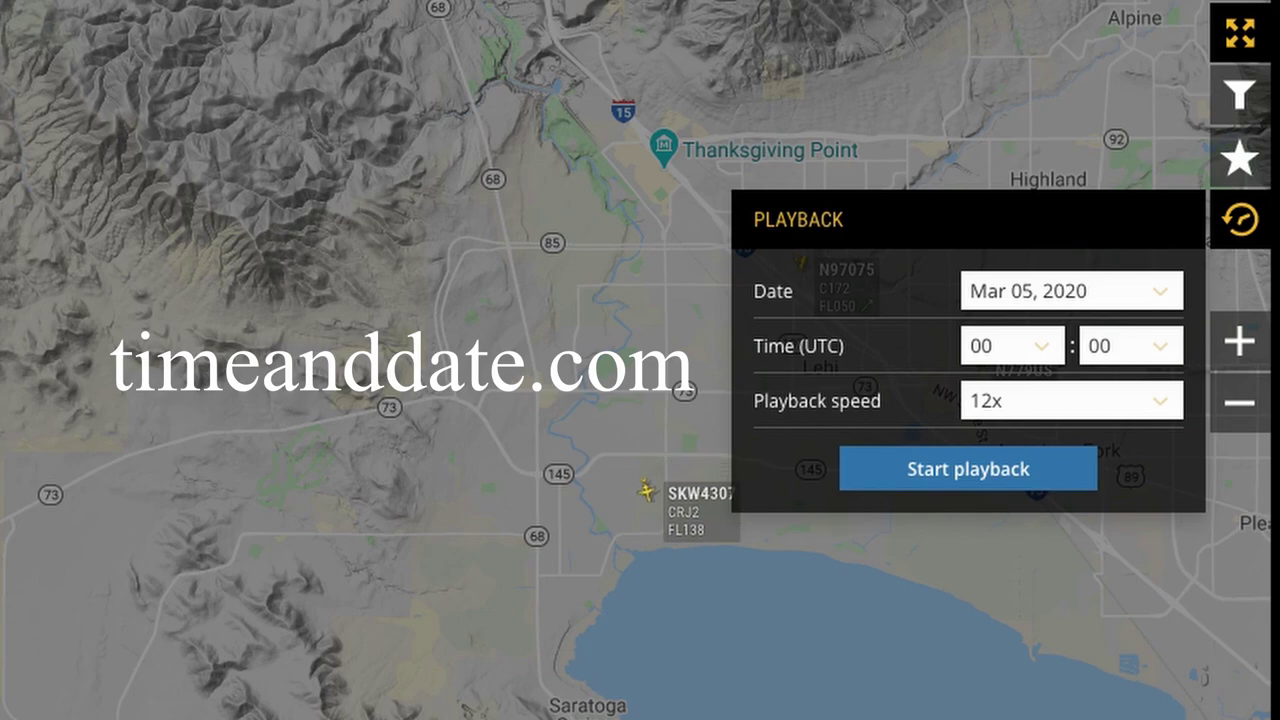
# Set the playback date to Mar 02, 2020 and start hour to 02 UTC, keeping 12x
pyautogui.click(1032, 311)
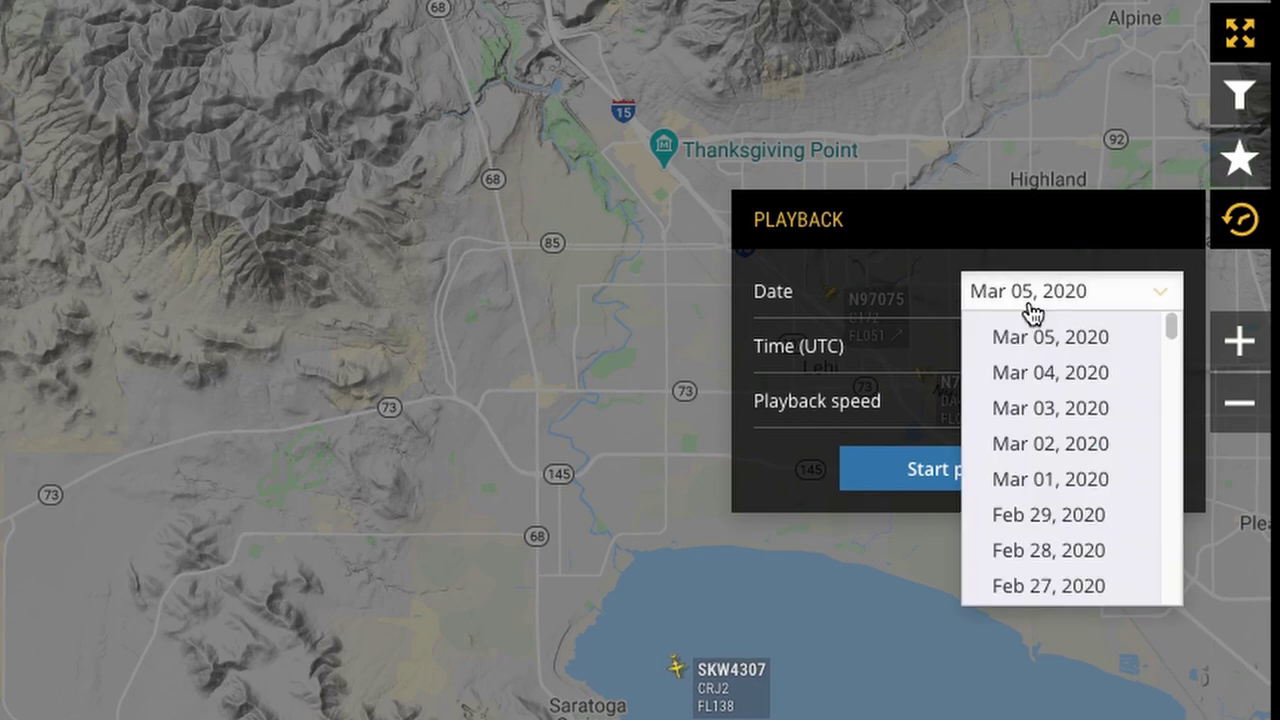
pyautogui.click(1013, 447)
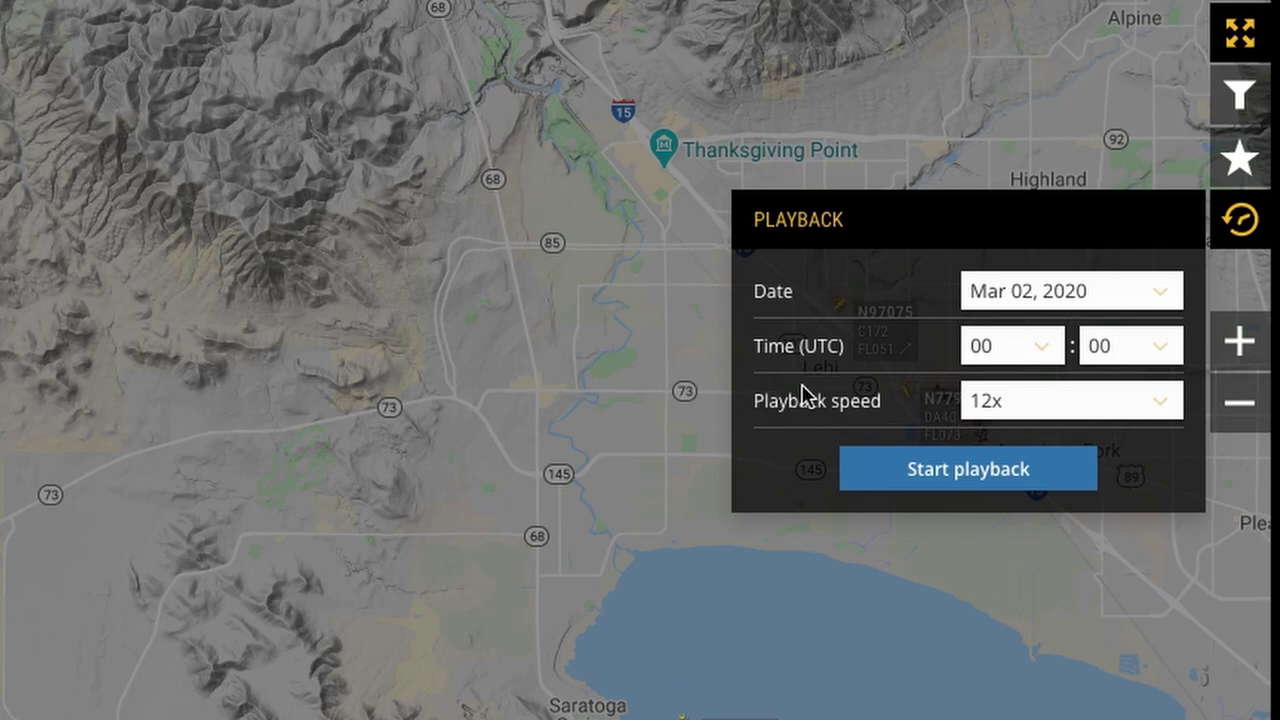
pyautogui.click(1036, 360)
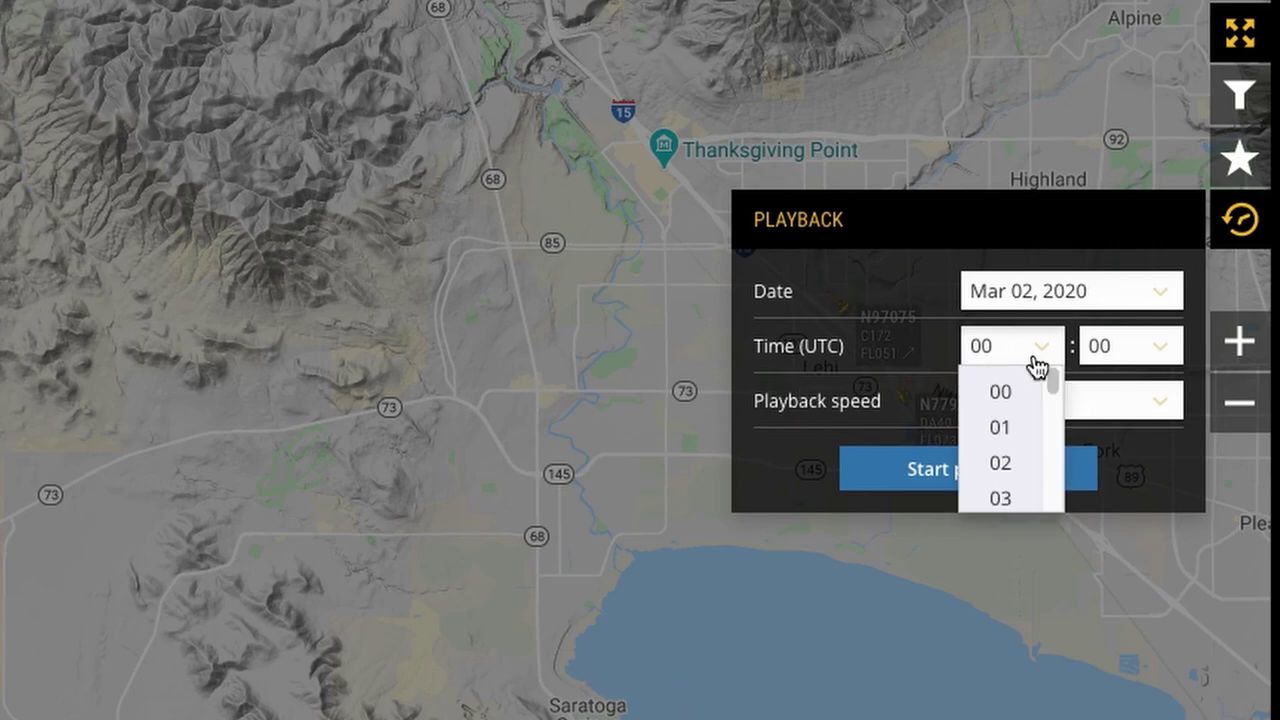
pyautogui.click(1006, 462)
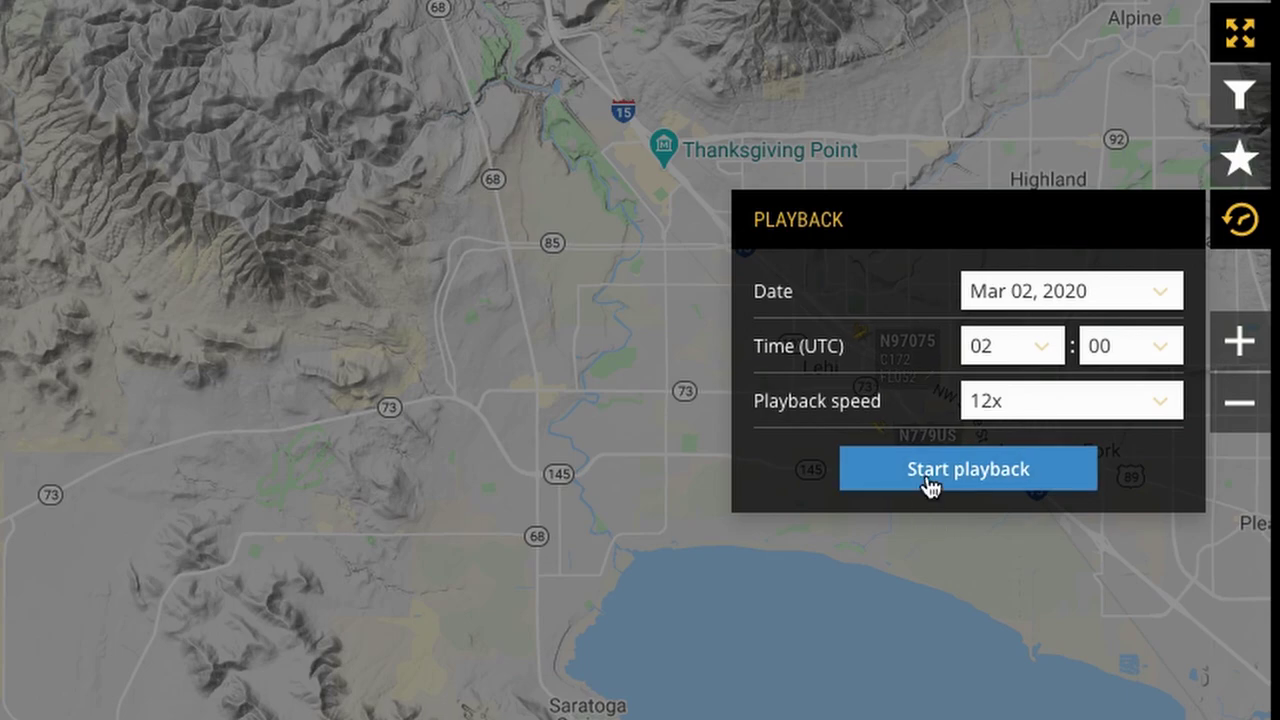
# Start replaying traffic from Mar 2, 2020 at 02:00 UTC
pyautogui.click(986, 482)
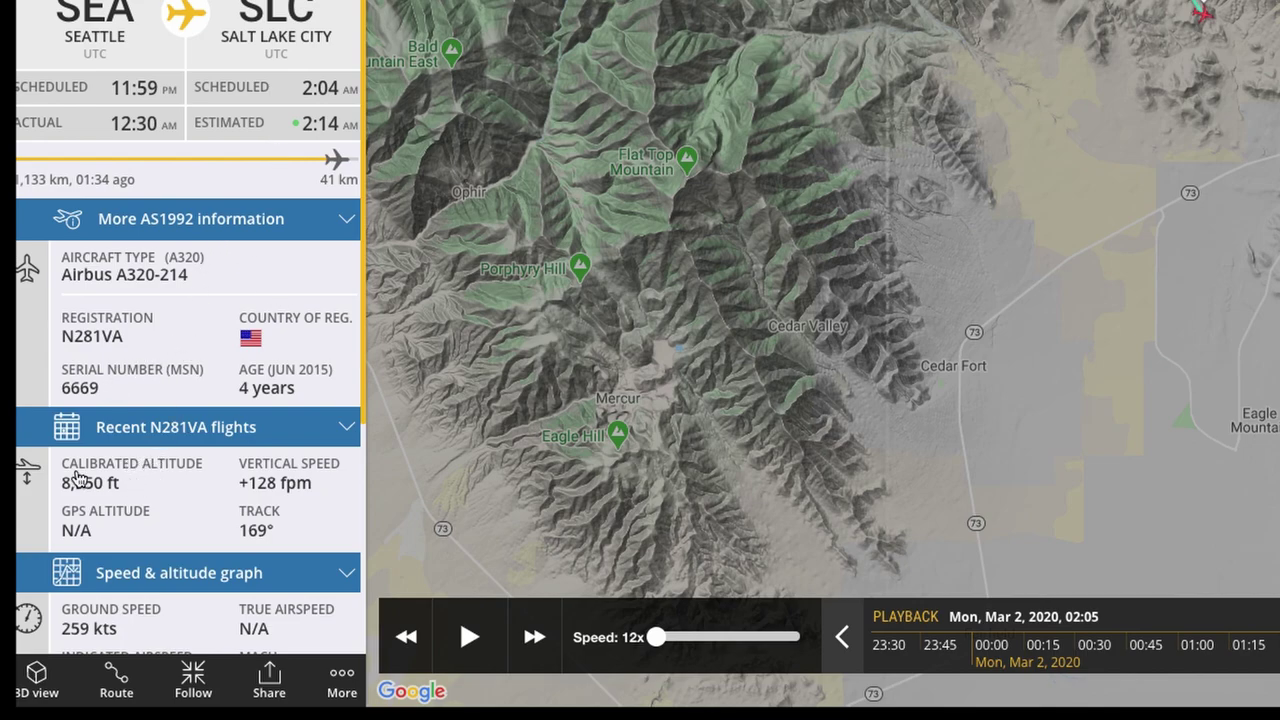
pyautogui.moveTo(118, 492)
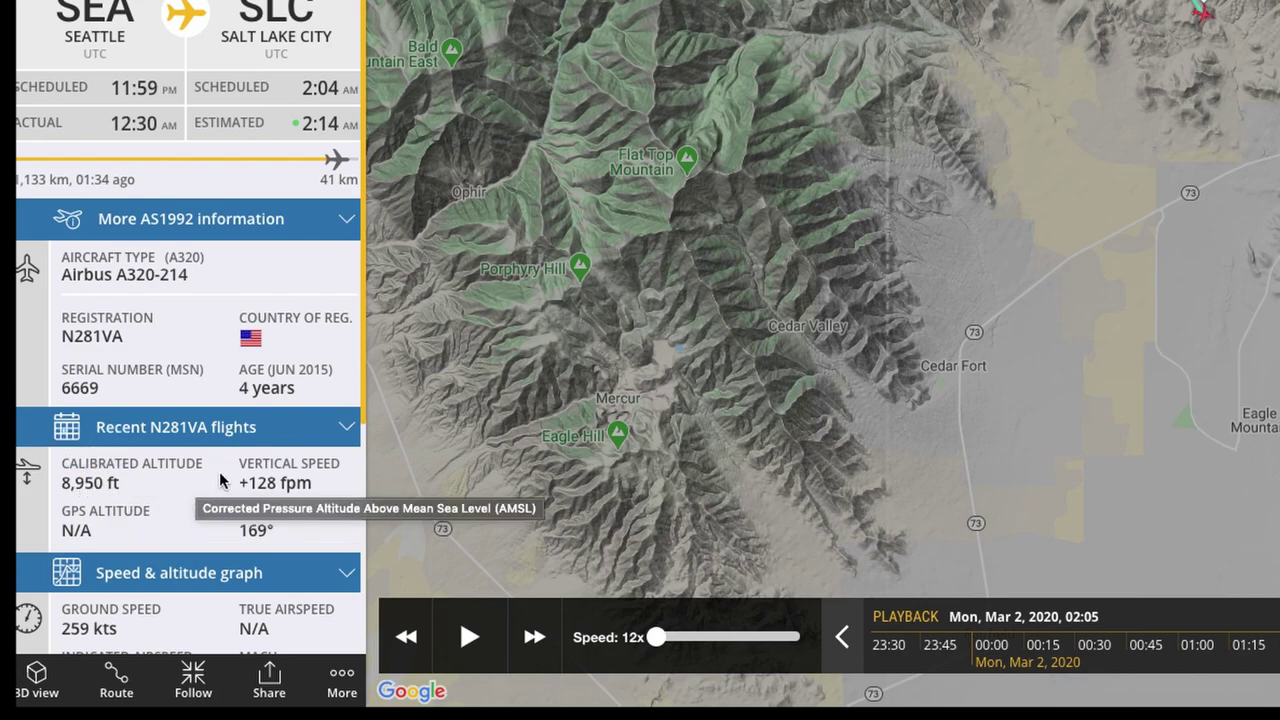
pyautogui.moveTo(274, 496)
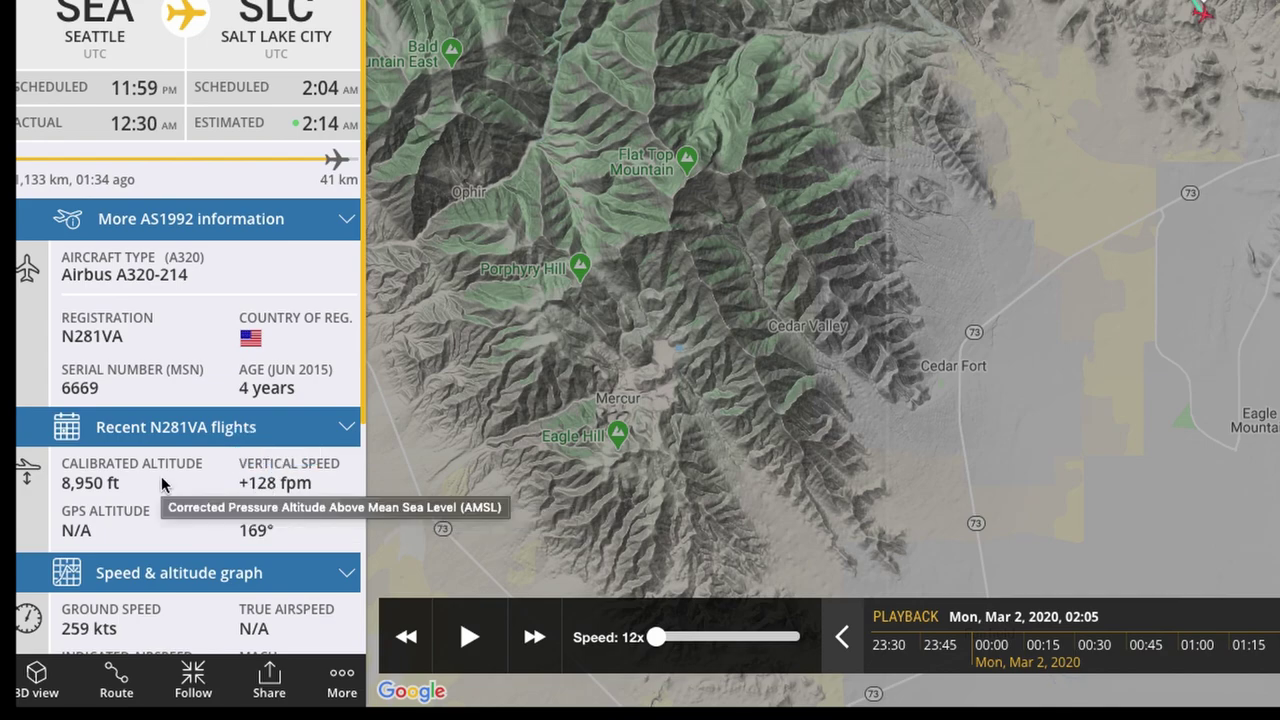
pyautogui.scroll(-1, 162, 484)
pyautogui.scroll(-1, 162, 484)
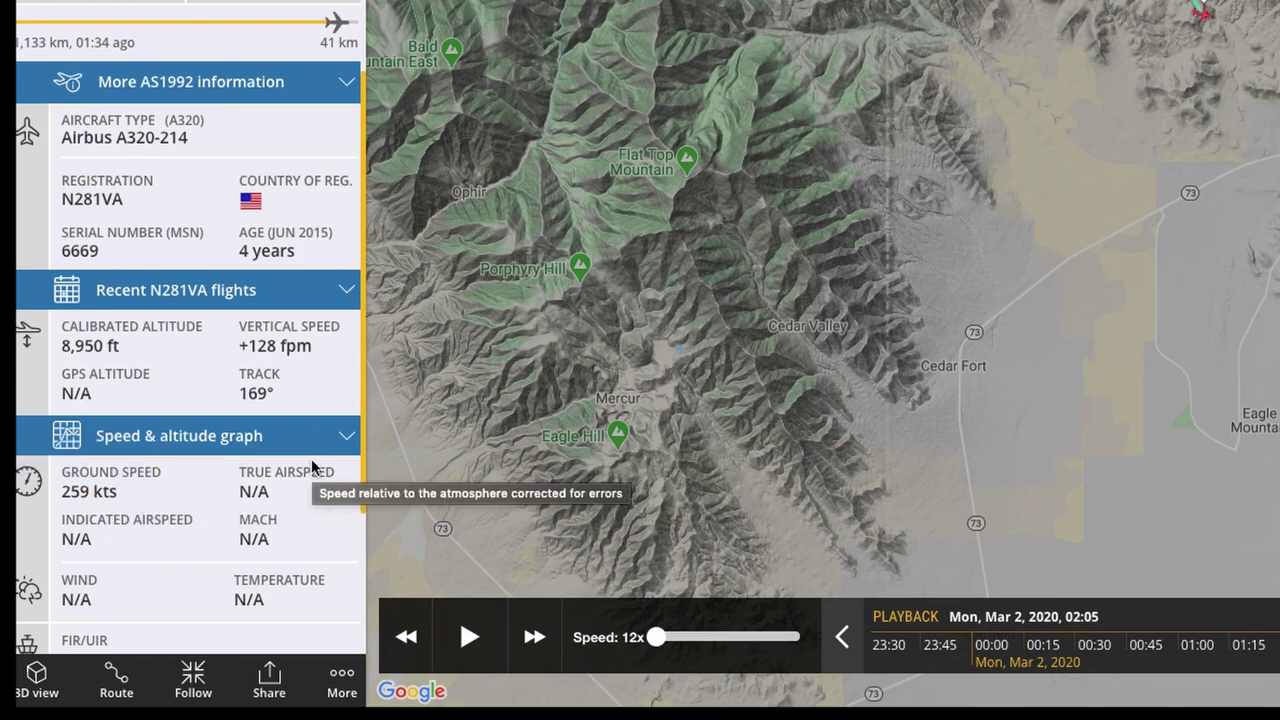
pyautogui.scroll(-1, 311, 460)
pyautogui.scroll(-1, 311, 466)
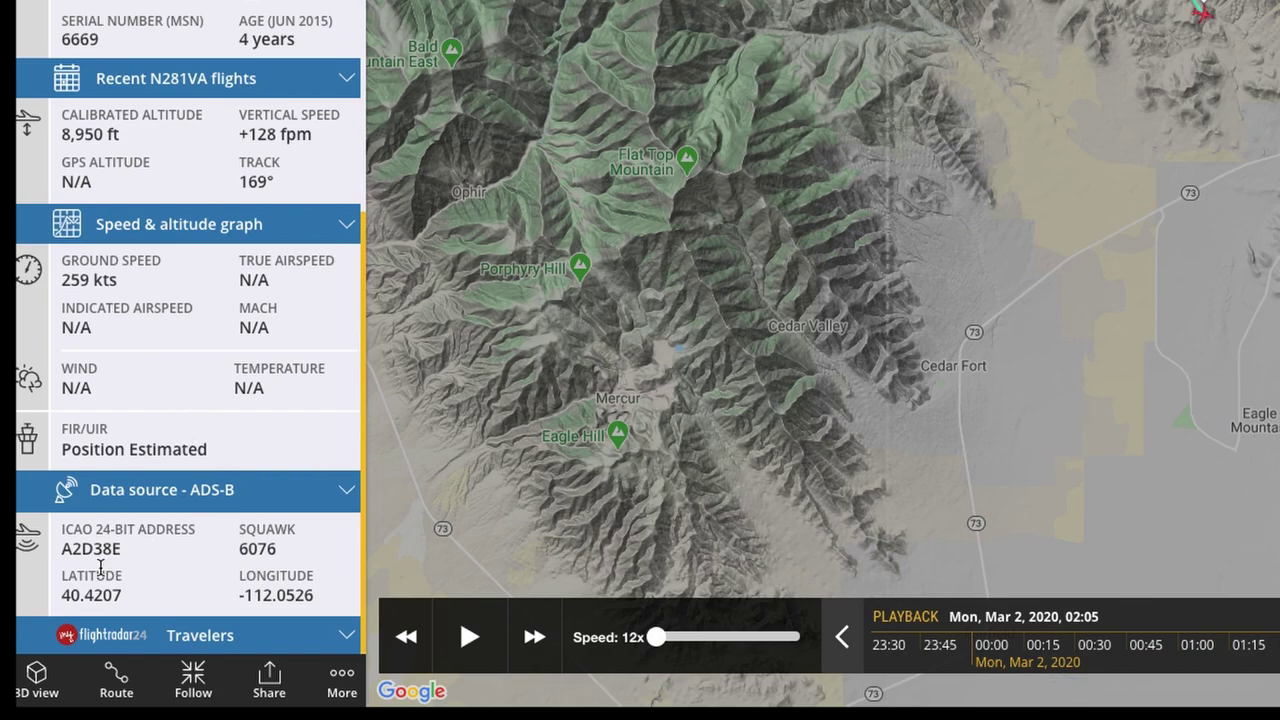
pyautogui.scroll(3, 210, 422)
pyautogui.scroll(-3, 211, 422)
pyautogui.moveTo(70, 141)
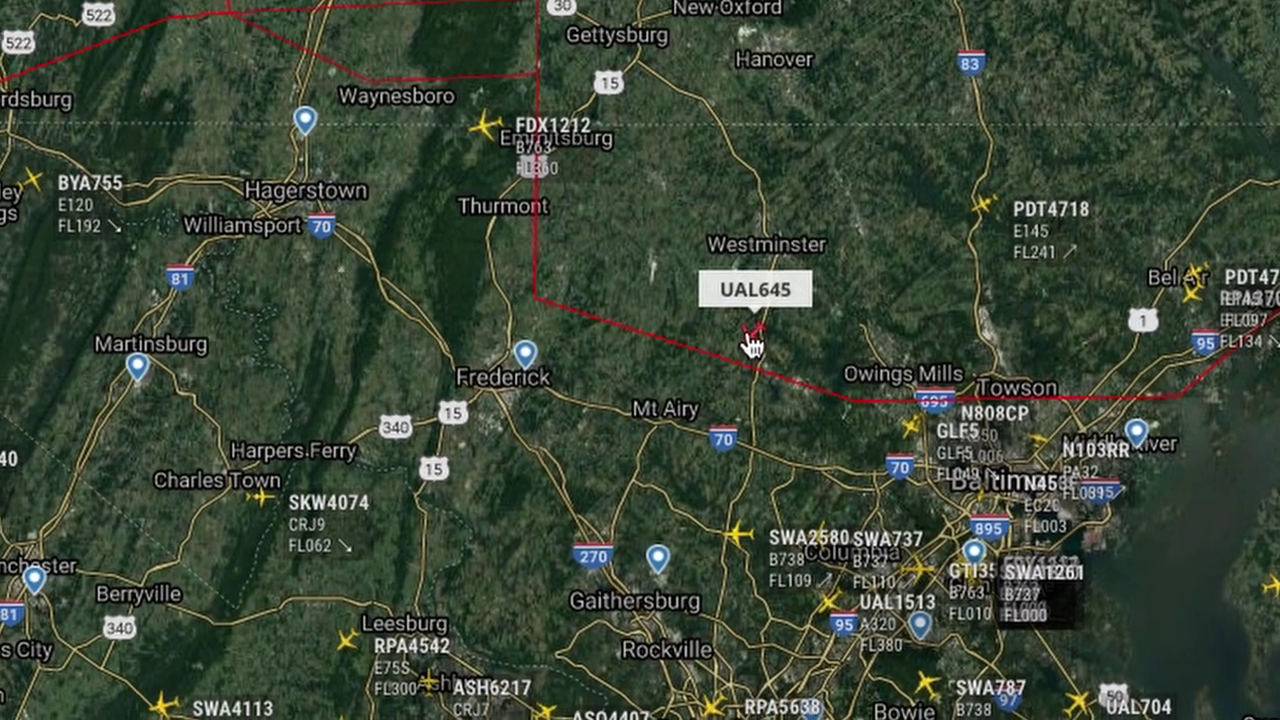
# Select flight UAL645 and follow it in 3D view
pyautogui.click(752, 336)
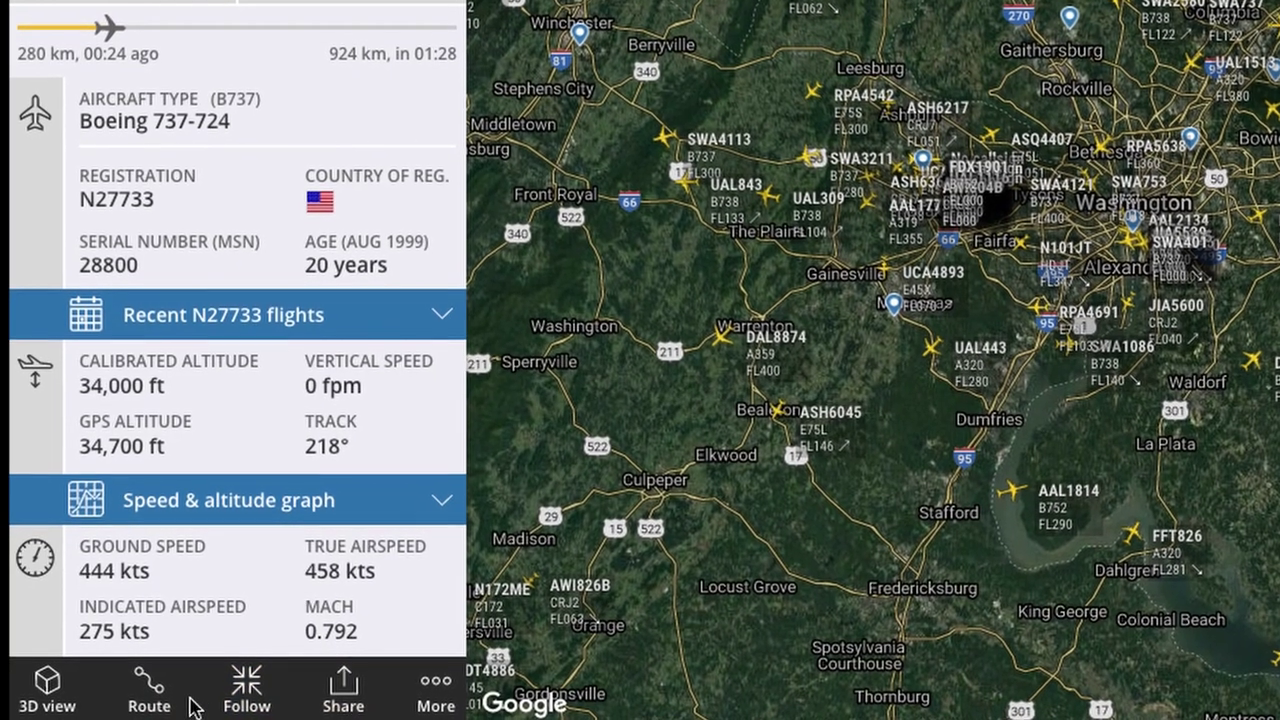
pyautogui.click(47, 685)
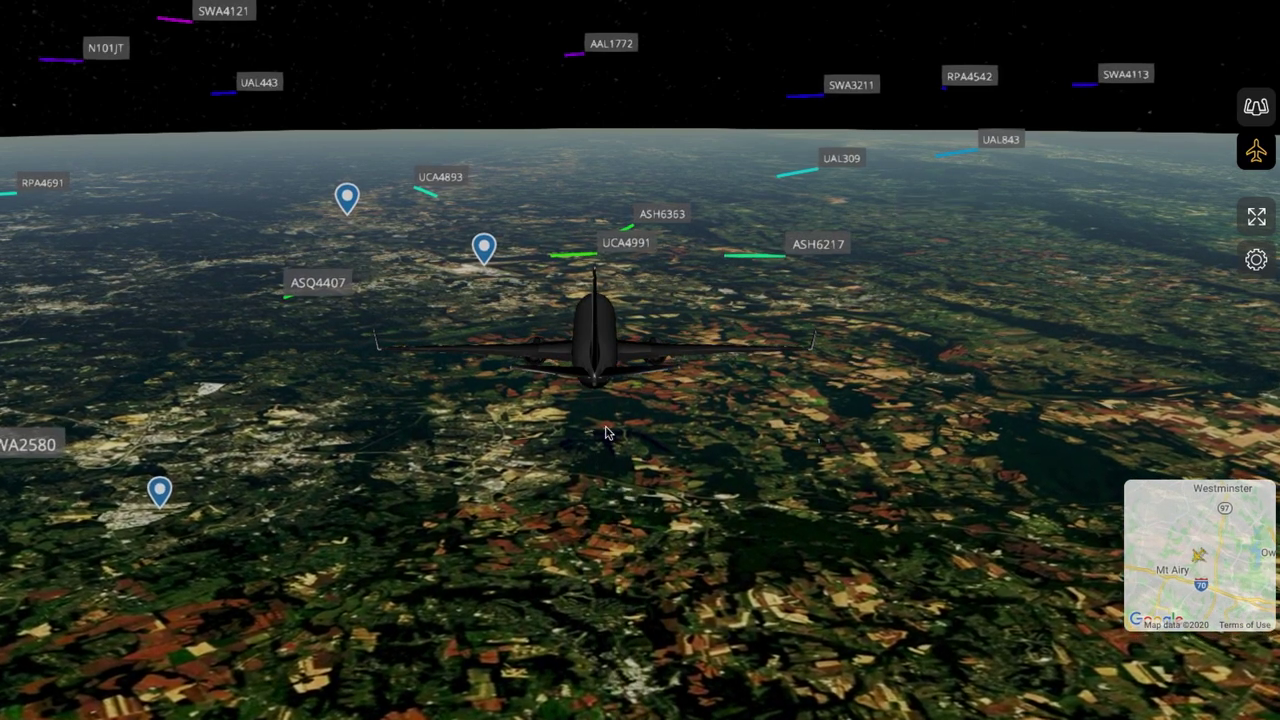
# Orbit and tilt the 3D camera to a side-on view of UAL645 with the horizon
pyautogui.moveTo(595, 421); pyautogui.dragTo(682, 430)
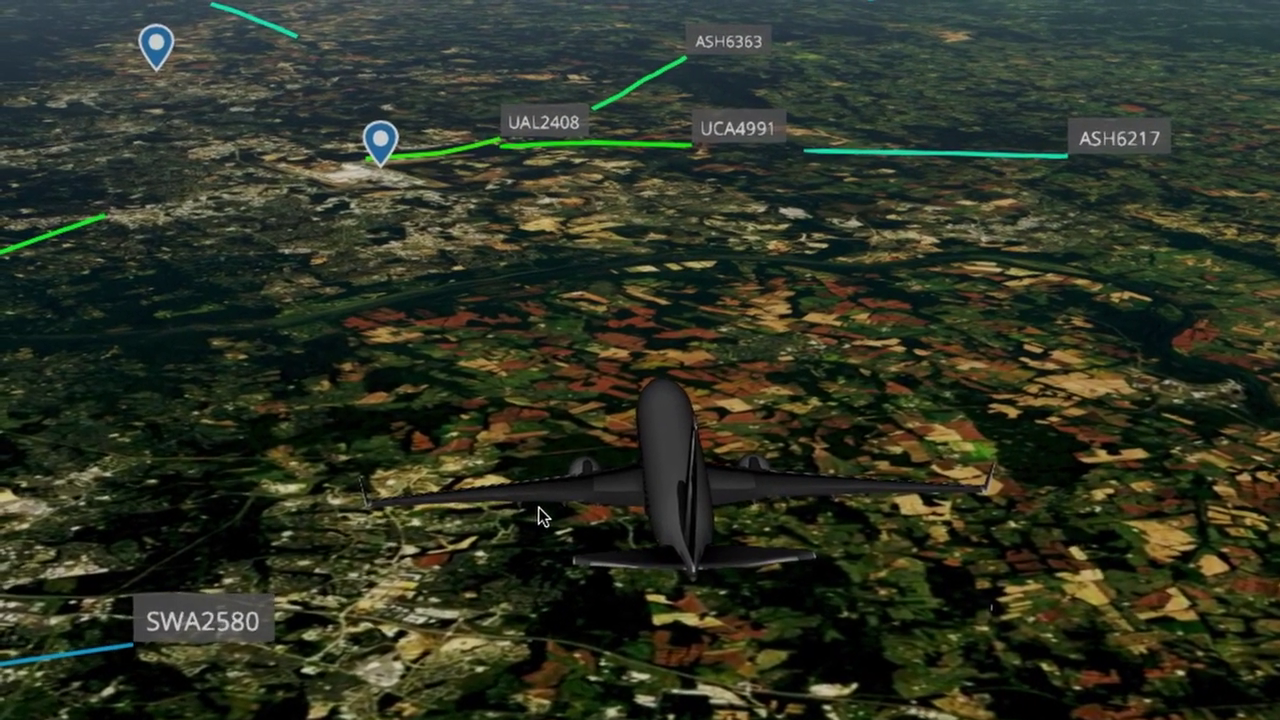
pyautogui.moveTo(538, 515); pyautogui.dragTo(757, 578)
pyautogui.moveTo(886, 364); pyautogui.dragTo(1083, 322)
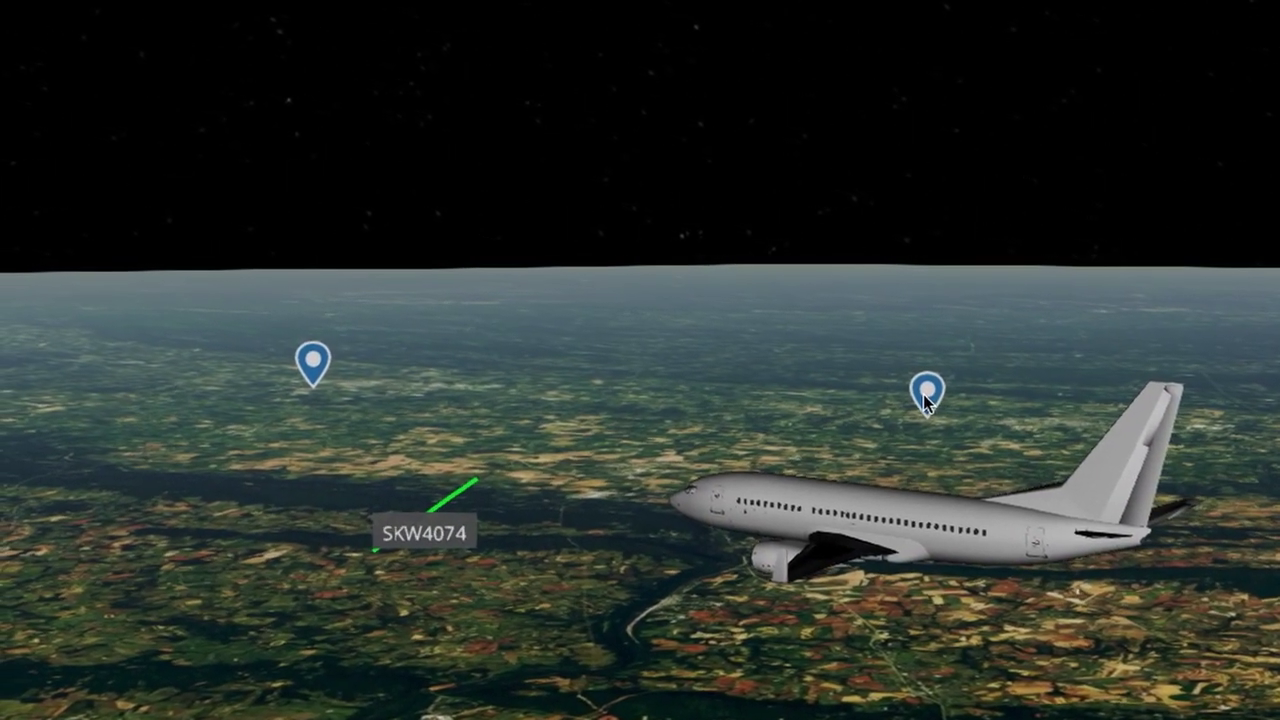
# Identify the airport pins, including Winchester Regional, and tilt the 3D scene over the flight tracks
pyautogui.click(944, 396)
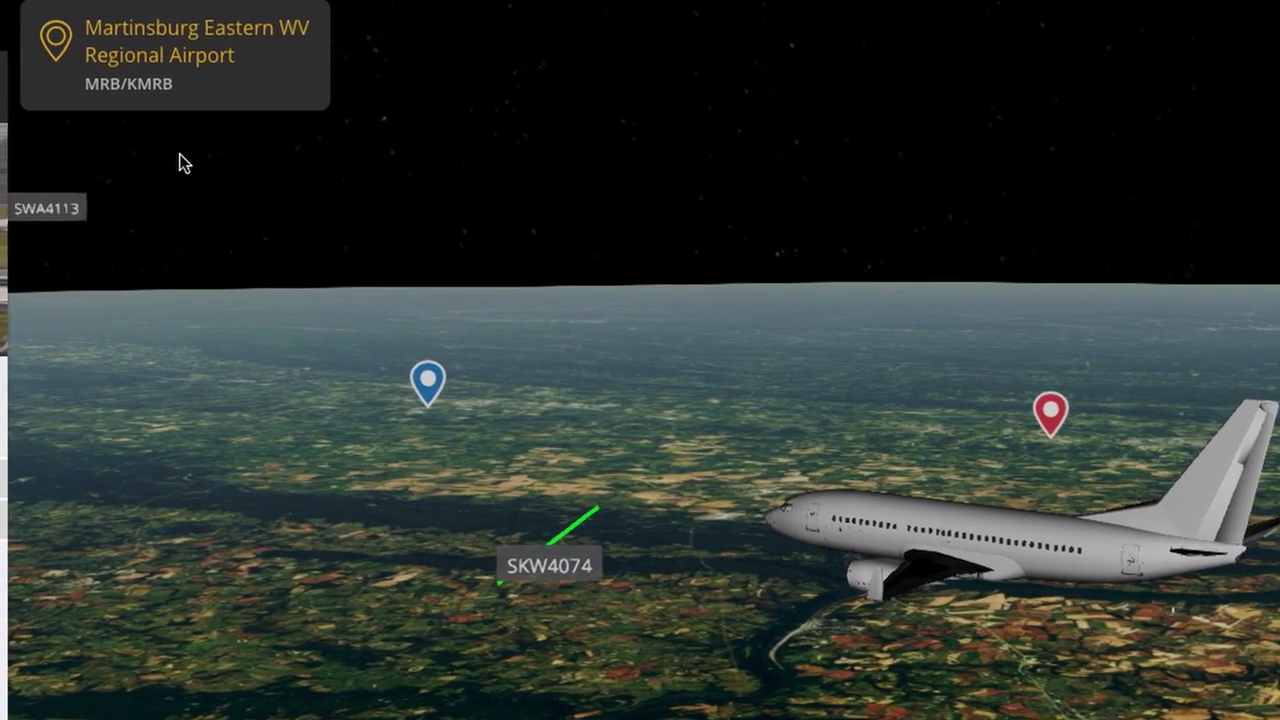
pyautogui.click(451, 388)
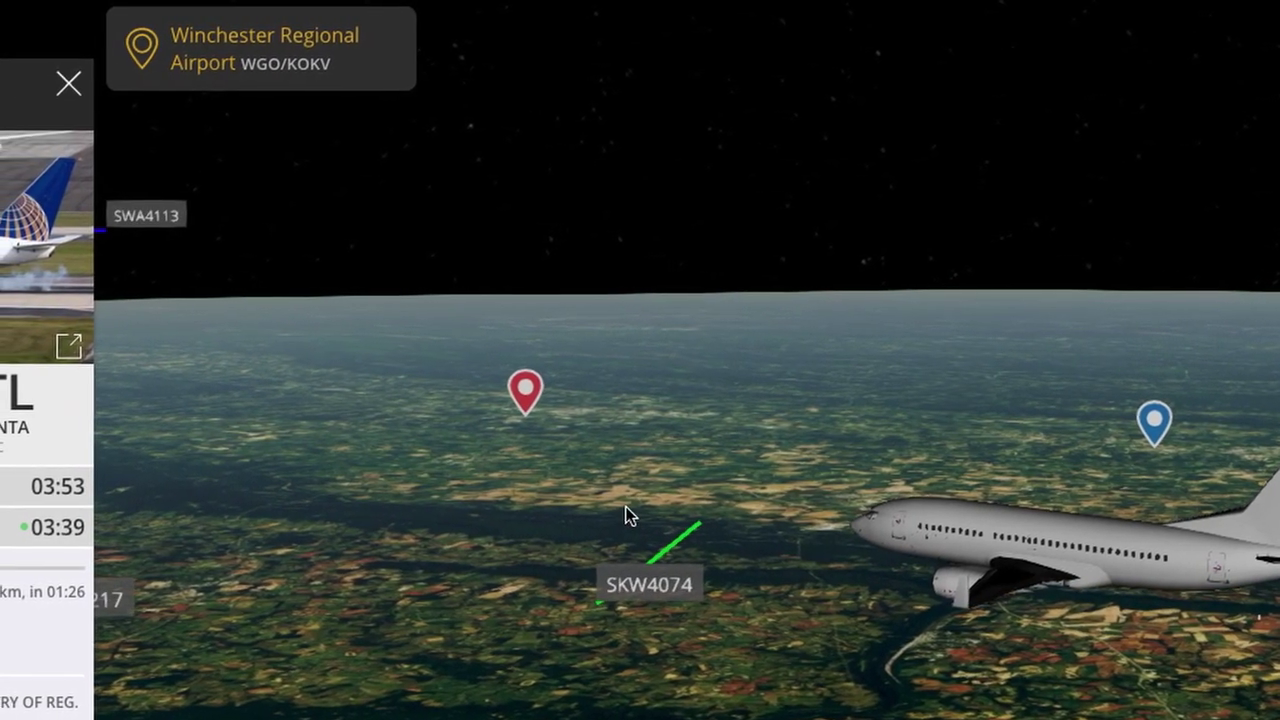
pyautogui.moveTo(1140, 618); pyautogui.dragTo(1007, 653)
pyautogui.moveTo(1050, 588); pyautogui.dragTo(1194, 516)
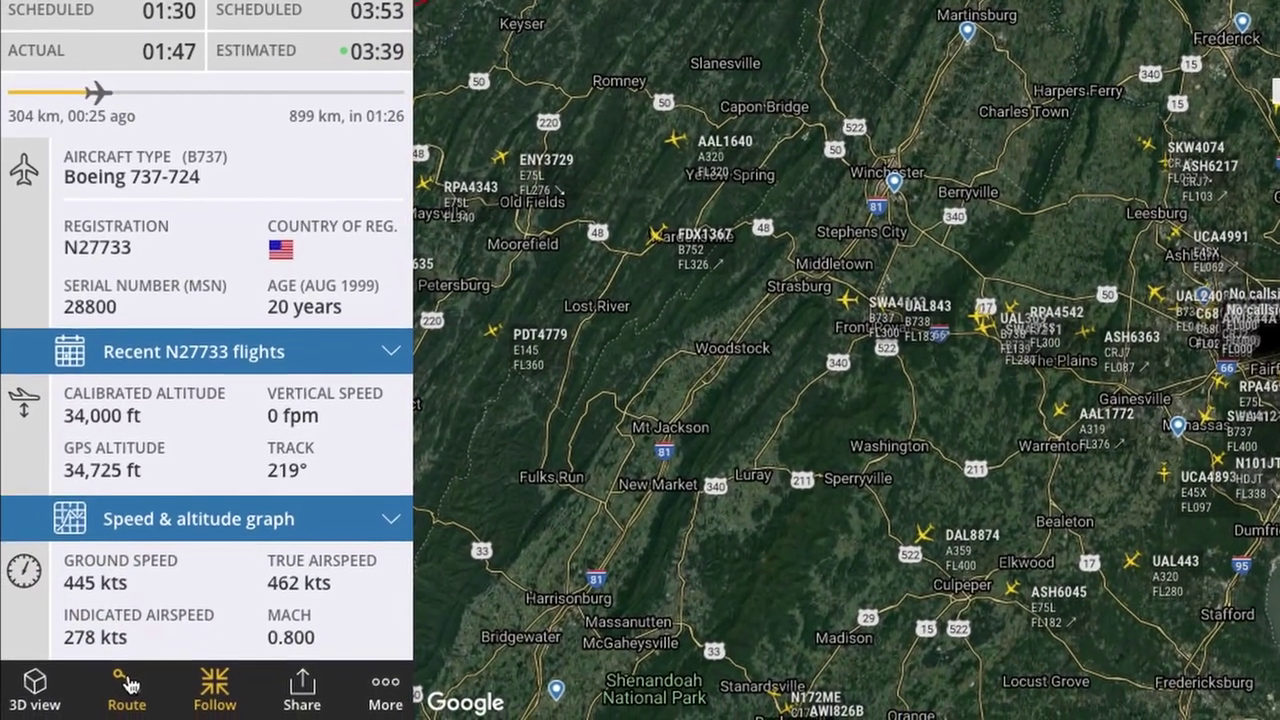
# Draw UA645's full route from Newark EWR to Atlanta ATL on the map
pyautogui.click(127, 683)
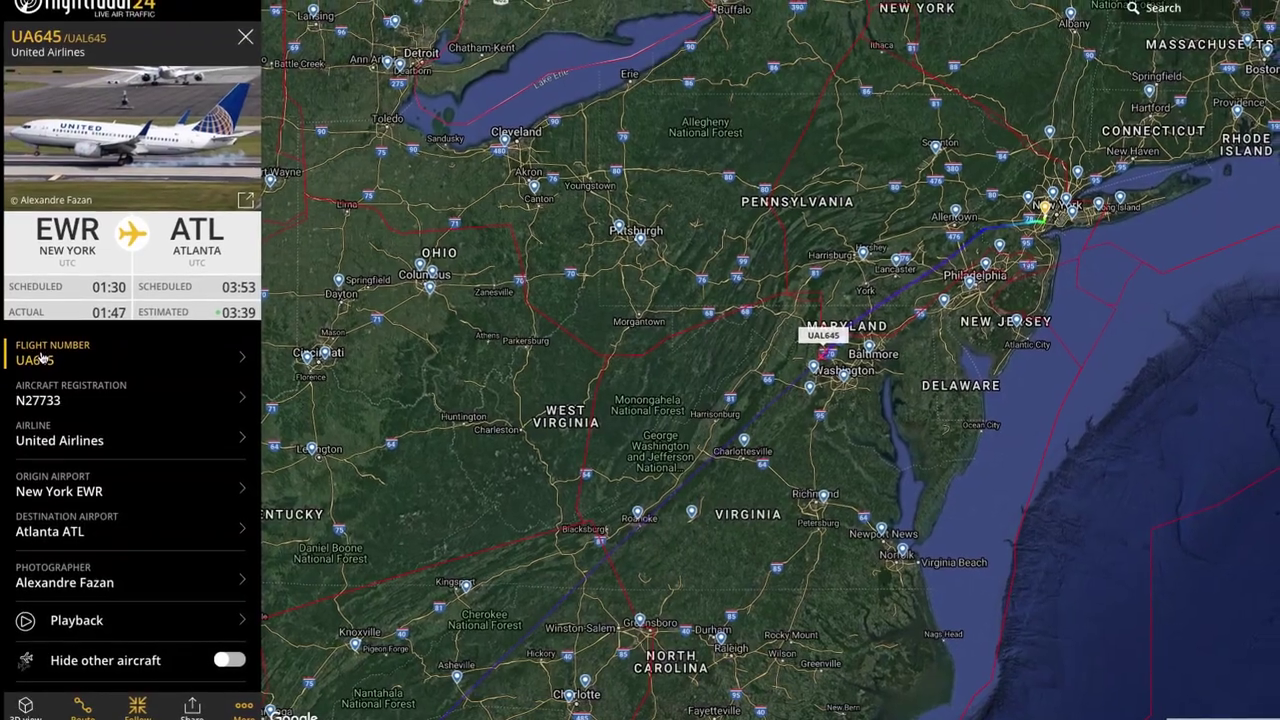
# Close UA645's flight details to return to the live map of the Washington–Baltimore region
pyautogui.click(40, 370)
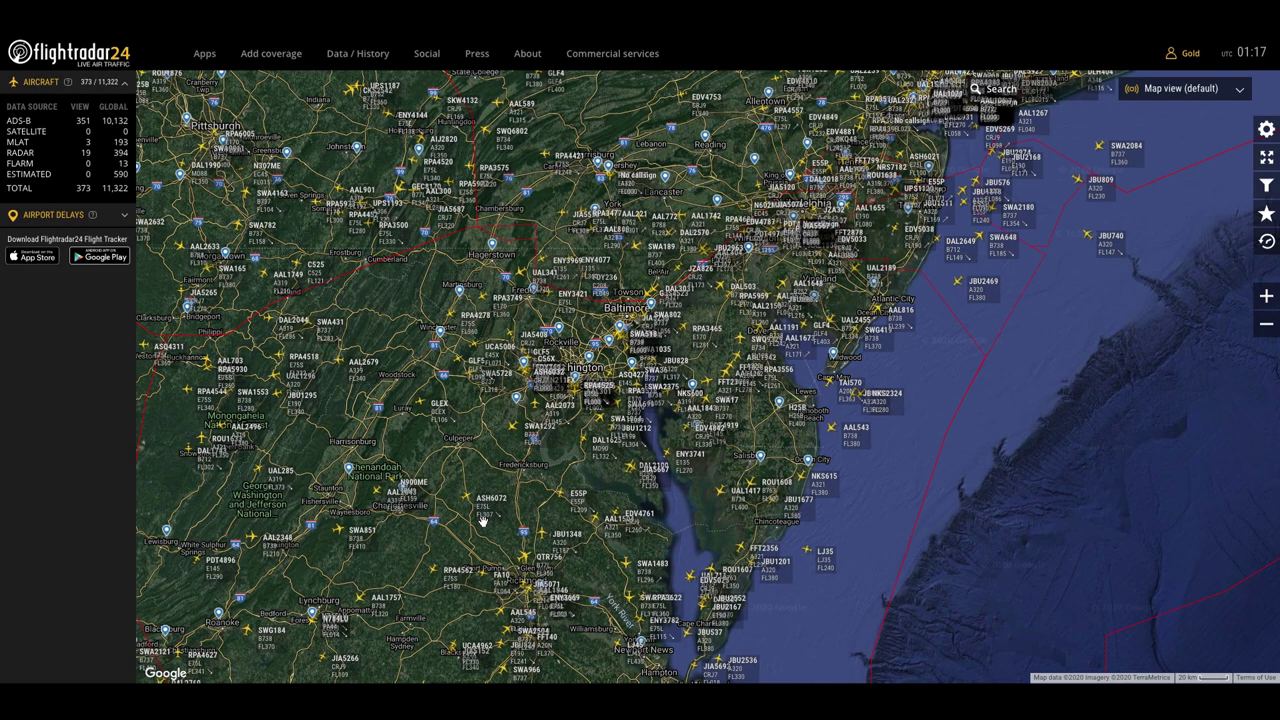
# Zoom in one level to a 10 km scale and recentre on Washington and Baltimore
pyautogui.click(1267, 297)
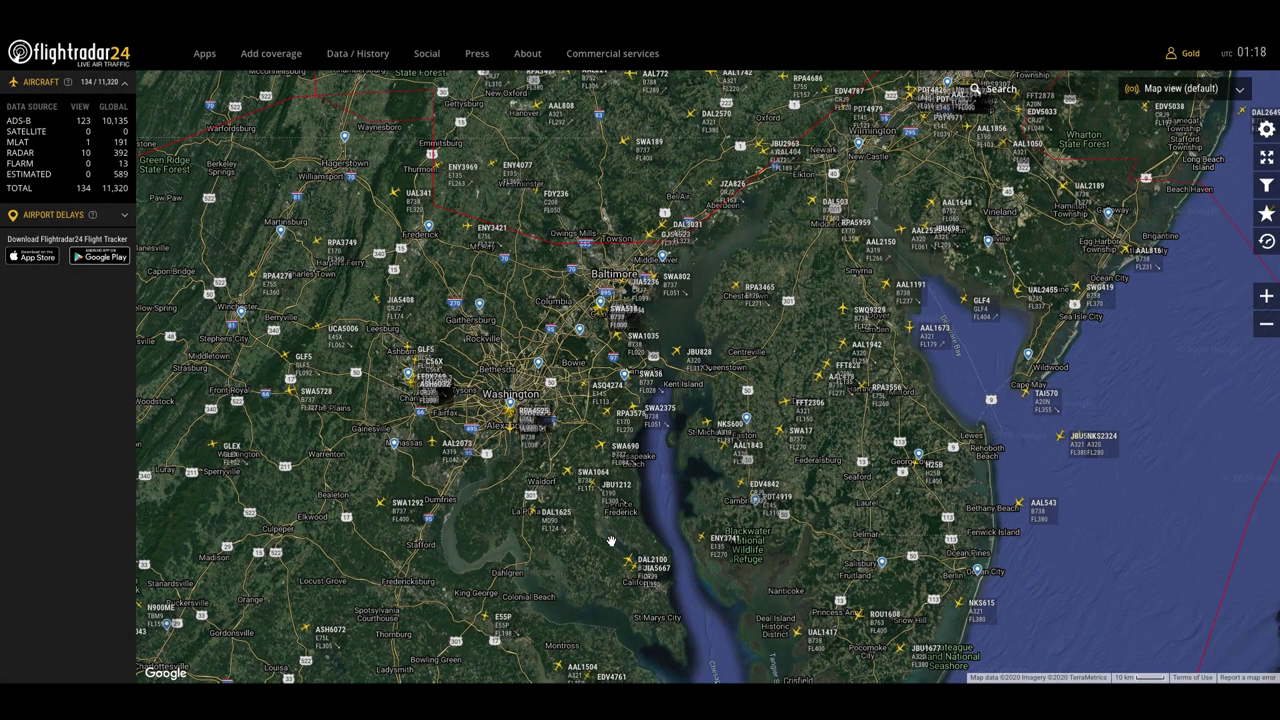
pyautogui.moveTo(643, 422); pyautogui.dragTo(662, 355)
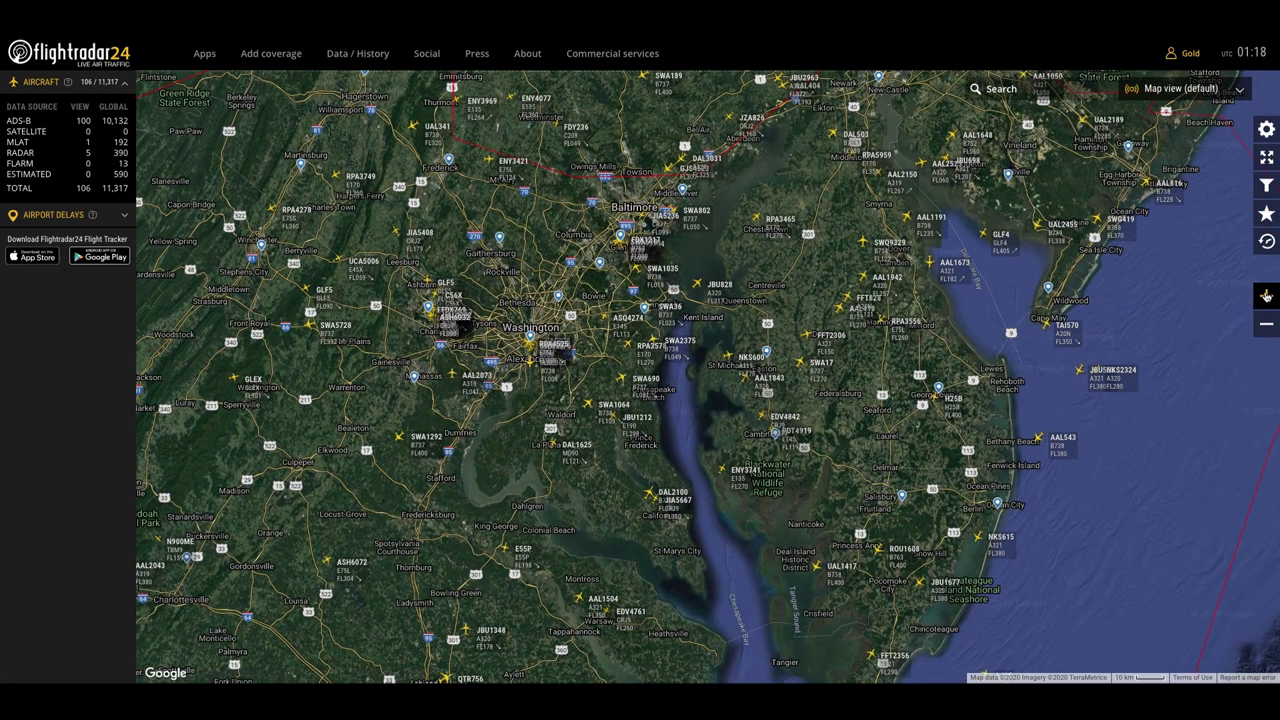
# Zoom in to a 2 km scale and centre the map on Washington and Alexandria
pyautogui.click(1266, 296)
pyautogui.click(543, 368)
pyautogui.moveTo(543, 368); pyautogui.dragTo(609, 366)
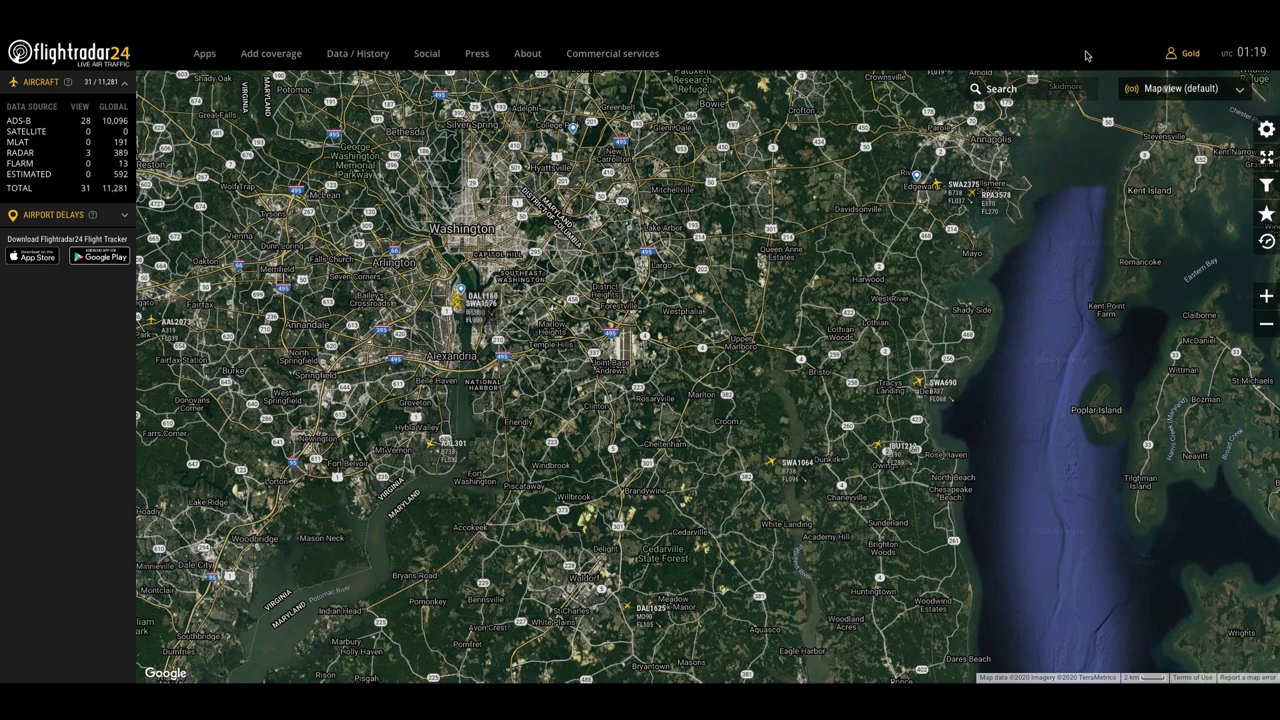
pyautogui.moveTo(1005, 38)
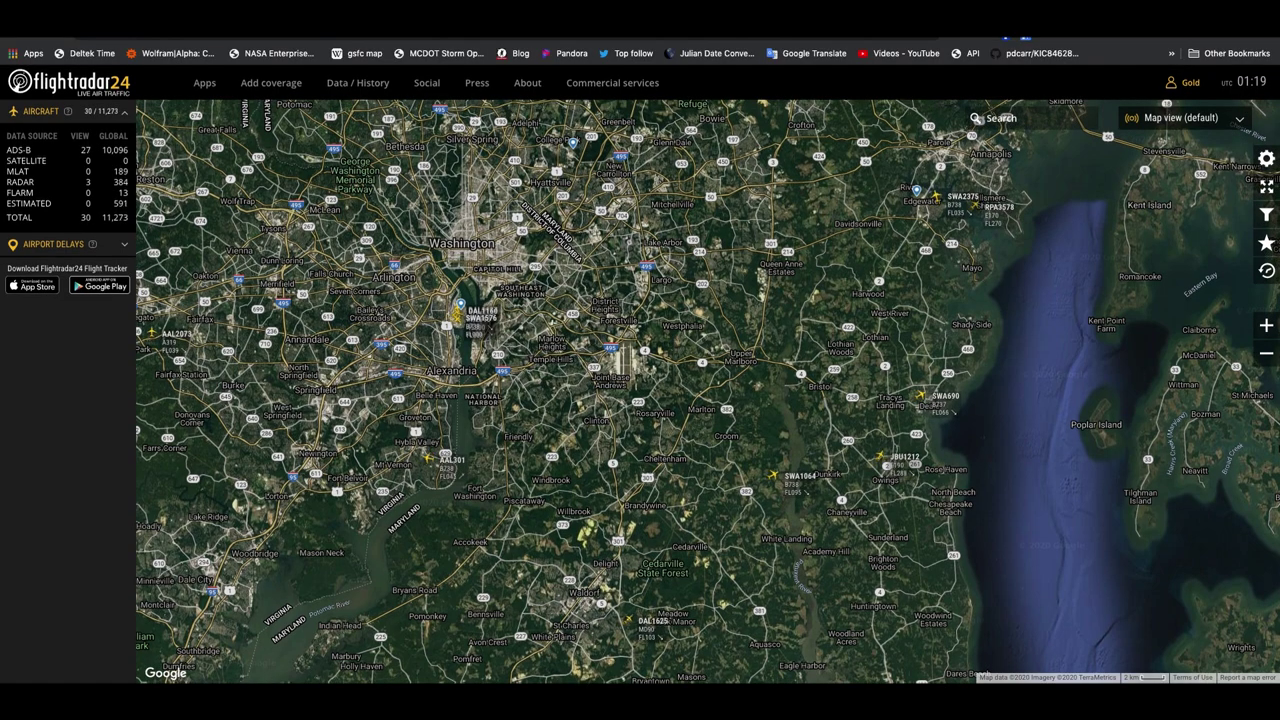